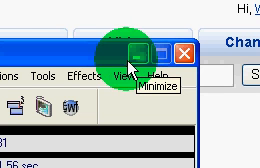
# Minimise the CamStudio recorder so the YouTube inbox behind it shows.
pyautogui.click(135, 60)
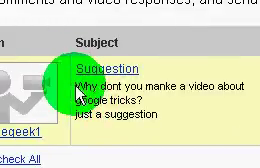
pyautogui.moveTo(78, 90)
pyautogui.mouseDown()
pyautogui.moveTo(183, 88)
pyautogui.moveTo(186, 102)
pyautogui.mouseUp()
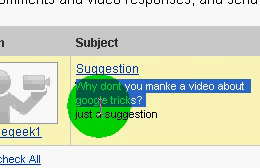
pyautogui.doubleClick(130, 114)
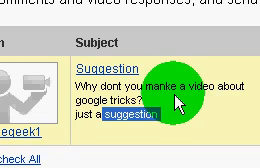
pyautogui.click(173, 95)
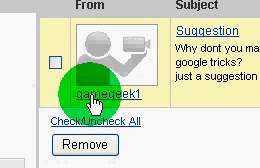
# View the Suggestion message sender's YouTube profile and select its description text.
pyautogui.click(98, 101)
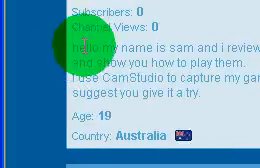
pyautogui.click(73, 48)
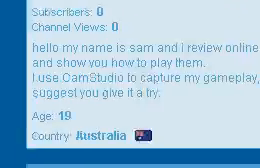
pyautogui.moveTo(80, 68); pyautogui.dragTo(166, 74)
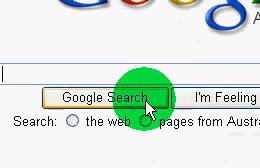
# Focus Google's search box to look up 'google loco'.
pyautogui.click(68, 76)
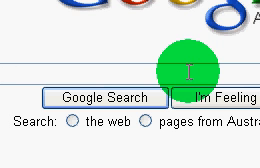
pyautogui.write('g')
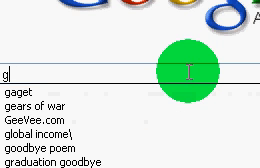
pyautogui.write('oog')
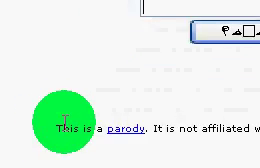
# Select the Google Loco parody disclaimer and trademark notice sentences.
pyautogui.moveTo(64, 122)
pyautogui.mouseDown()
pyautogui.moveTo(172, 107)
pyautogui.moveTo(200, 125)
pyautogui.mouseUp()
pyautogui.click(180, 90)
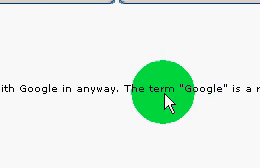
pyautogui.moveTo(150, 88)
pyautogui.mouseDown()
pyautogui.moveTo(205, 95)
pyautogui.moveTo(185, 95)
pyautogui.mouseUp()
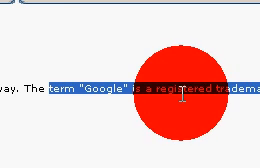
pyautogui.moveTo(181, 97); pyautogui.dragTo(183, 86)
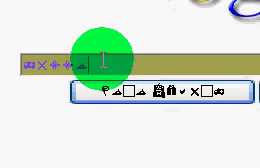
# Search 'hrllo' on Google Loco, follow 'Did you mean: hello', then return to the home page.
pyautogui.click(105, 67)
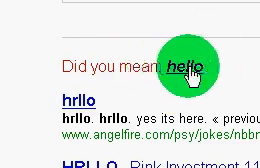
pyautogui.click(205, 77)
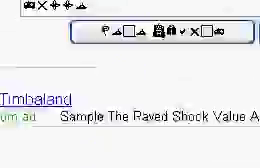
pyautogui.click(106, 58)
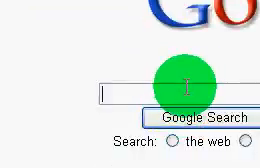
pyautogui.write('google goth')
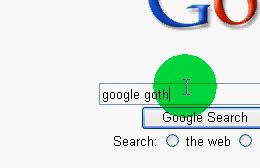
# Find the Googoth site via 'google goth' and search it for 'sadness'.
pyautogui.press('Return')
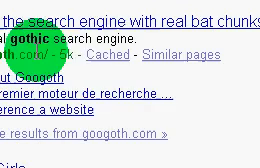
pyautogui.click(114, 58)
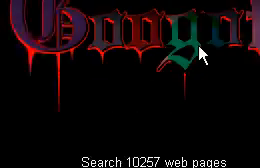
pyautogui.click(68, 108)
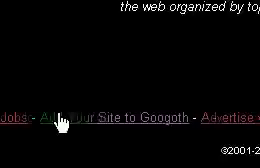
pyautogui.click(141, 24)
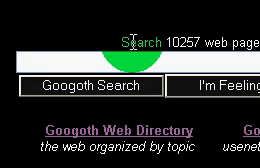
pyautogui.write('sad')
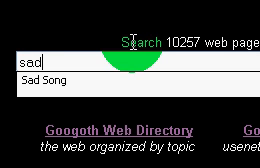
pyautogui.write('ness')
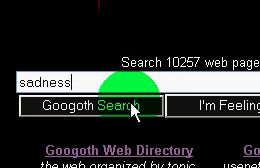
pyautogui.click(133, 106)
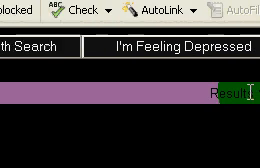
# Highlight the results range 1 - 4, the total count and the search time.
pyautogui.moveTo(178, 93); pyautogui.dragTo(186, 93)
pyautogui.moveTo(206, 94); pyautogui.dragTo(259, 94)
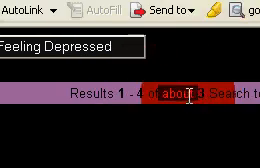
pyautogui.moveTo(177, 93); pyautogui.dragTo(185, 93)
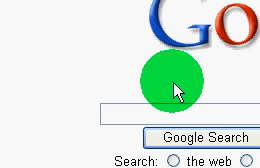
pyautogui.write('h')
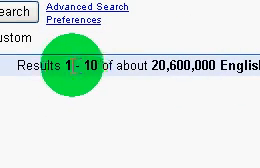
# Highlight the 'hey' results summary (1 - 10 of 20,600,000, 0.15 seconds) and return to Google's home page.
pyautogui.moveTo(65, 68); pyautogui.dragTo(107, 71)
pyautogui.moveTo(151, 71); pyautogui.dragTo(177, 72)
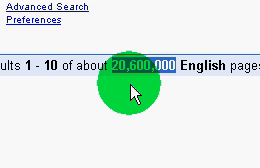
pyautogui.doubleClick(110, 68)
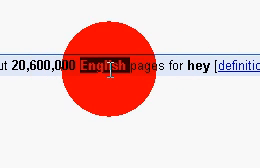
pyautogui.moveTo(181, 70); pyautogui.dragTo(196, 70)
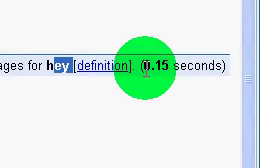
pyautogui.doubleClick(158, 66)
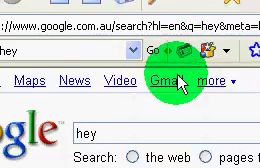
pyautogui.click(123, 42)
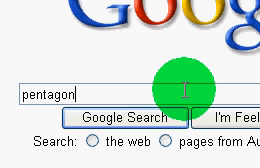
# Search Google for 'pentagon', view its Answers.com definition, and go back to the results.
pyautogui.click(172, 122)
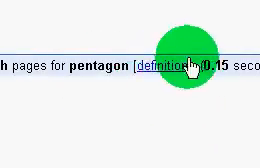
pyautogui.click(134, 68)
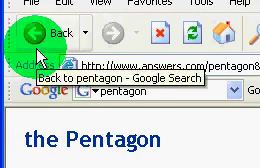
pyautogui.click(38, 58)
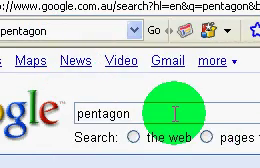
# Replace the query 'pentagon' with 'blah' and open blah's Answers.com definition.
pyautogui.moveTo(168, 111); pyautogui.dragTo(82, 113)
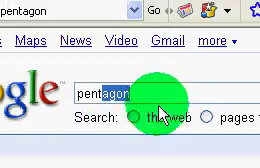
pyautogui.moveTo(170, 112); pyautogui.dragTo(18, 112)
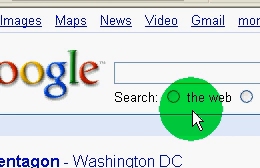
pyautogui.write('blah')
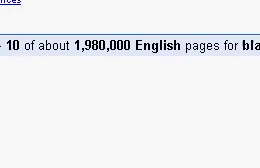
pyautogui.click(186, 52)
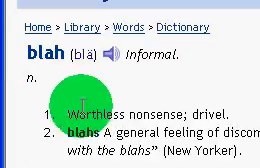
# Highlight the first two meanings of blah, then clear the selection.
pyautogui.moveTo(70, 104); pyautogui.dragTo(166, 108)
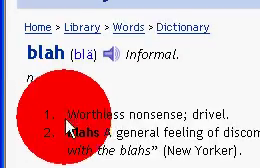
pyautogui.click(177, 122)
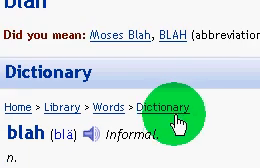
pyautogui.scroll(-5, 175, 122)
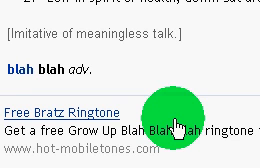